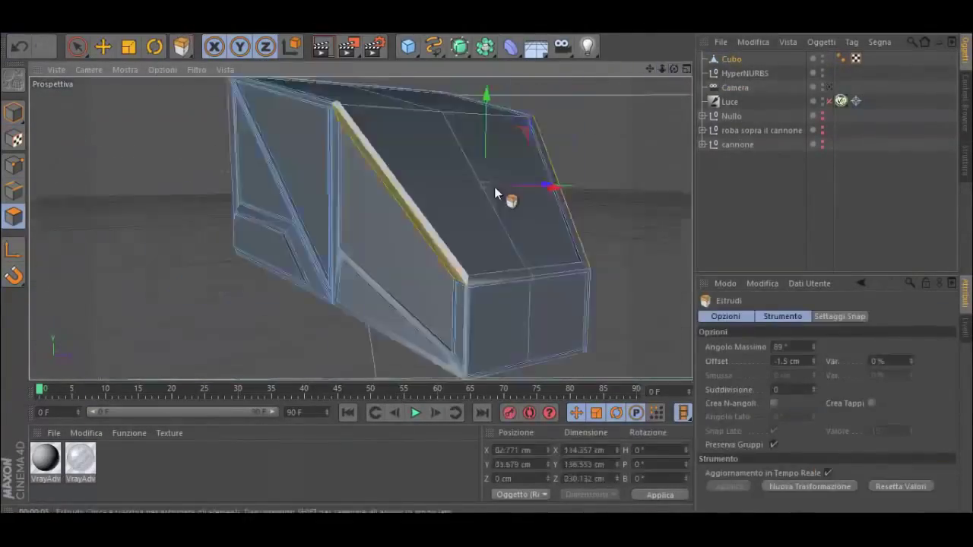
Undo the last change to remove the FFD deformer from the robot scene
{"action": "key", "text": "ctrl+z"}
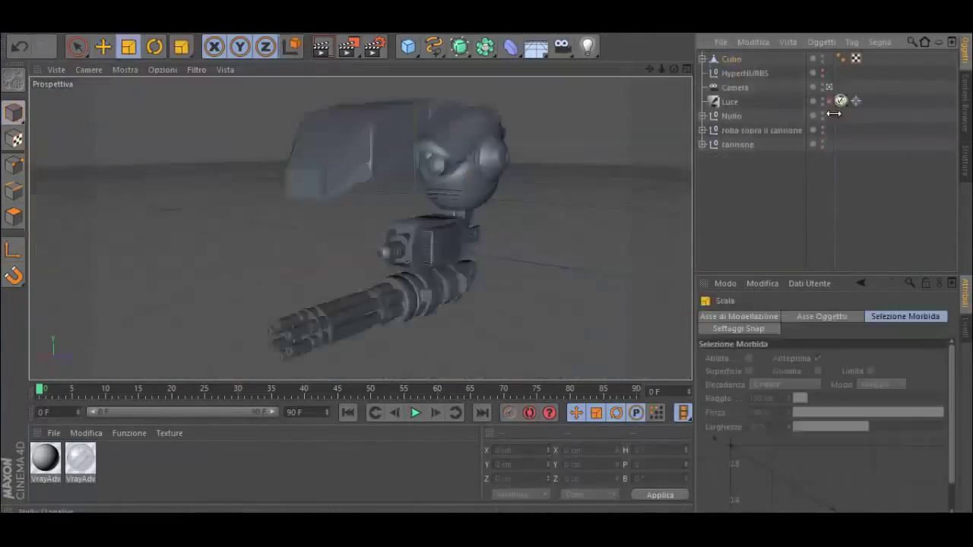